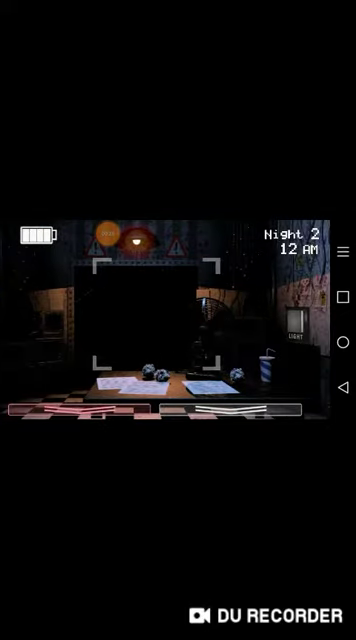
- Bring up the camera monitor on the CAM 11 Prize Corner feed
{"action": "left_click", "coordinate": [230, 410]}
{"action": "left_click", "coordinate": [310, 305]}
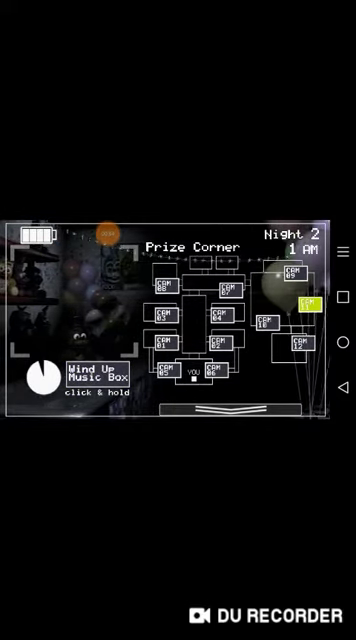
- Check Kid's Cove, Right Air Vent and Left Air Vent cameras, then lower the monitor
{"action": "left_click", "coordinate": [300, 343]}
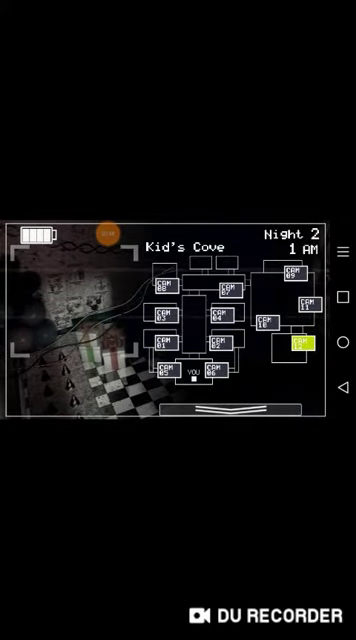
{"action": "left_click", "coordinate": [213, 371]}
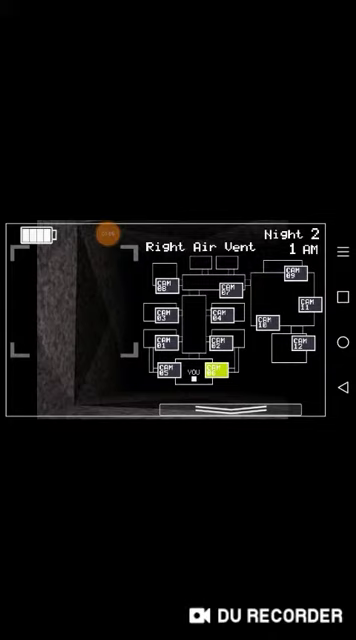
{"action": "left_click", "coordinate": [165, 371]}
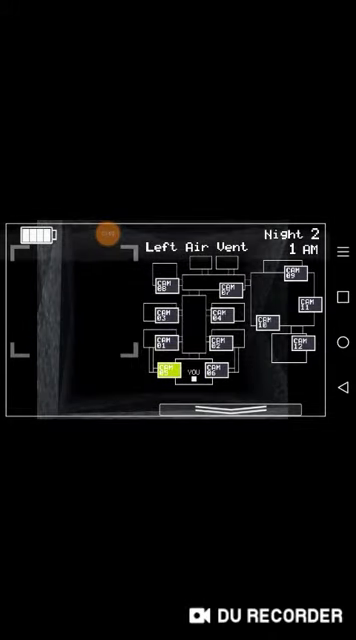
{"action": "left_click", "coordinate": [230, 408]}
- Light the hallway with the flashlight and light both air vents
{"action": "left_click", "coordinate": [156, 312]}
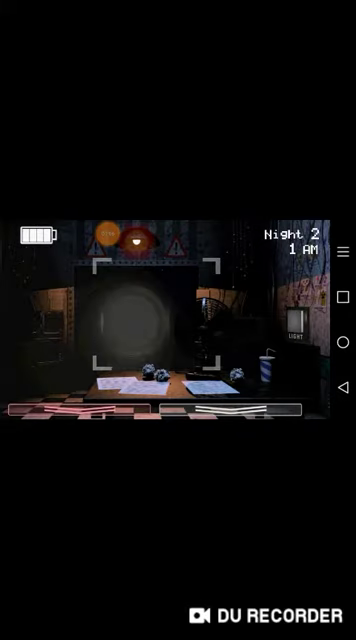
{"action": "left_click", "coordinate": [156, 312]}
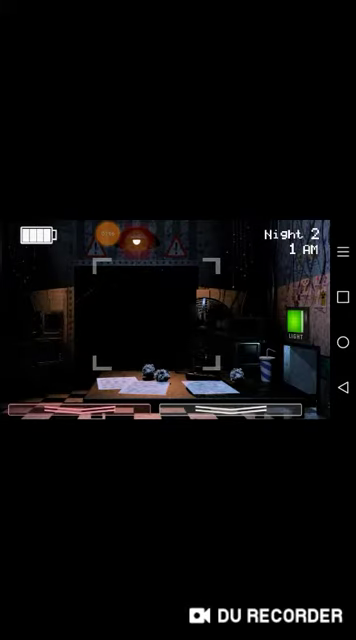
{"action": "left_click_drag", "start_coordinate": [80, 320], "coordinate": [200, 320]}
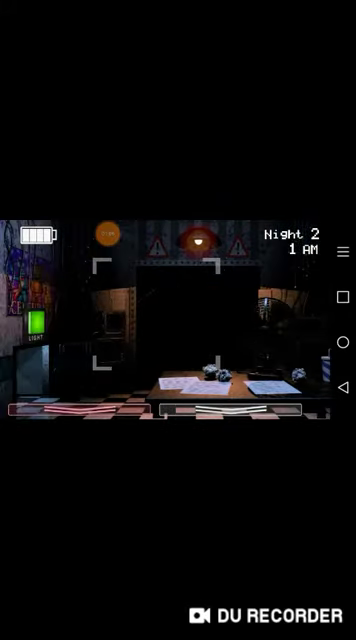
{"action": "left_click", "coordinate": [36, 322]}
- Recheck Prize Corner, Kid's Cove and both air vent cameras
{"action": "left_click", "coordinate": [230, 410]}
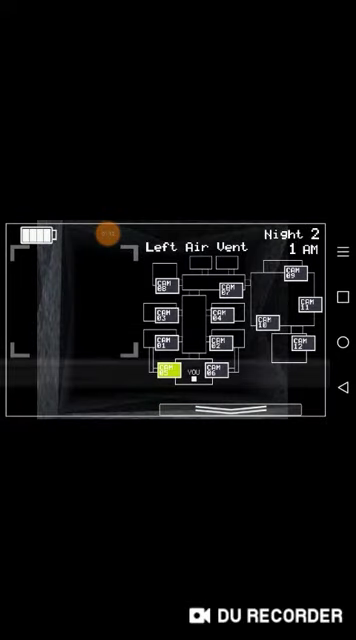
{"action": "left_click", "coordinate": [309, 304]}
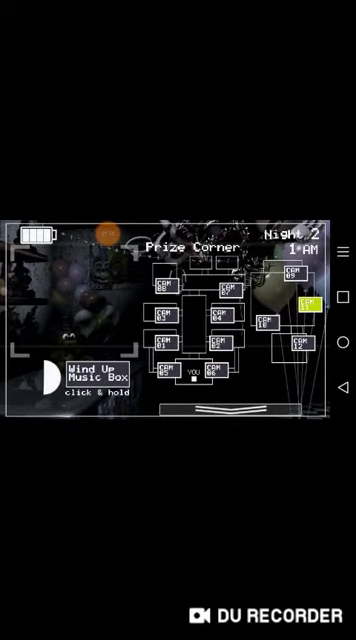
{"action": "left_click", "coordinate": [300, 343]}
{"action": "left_click", "coordinate": [214, 372]}
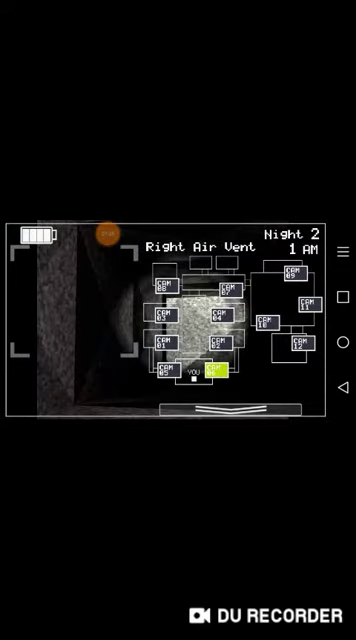
{"action": "left_click", "coordinate": [165, 372]}
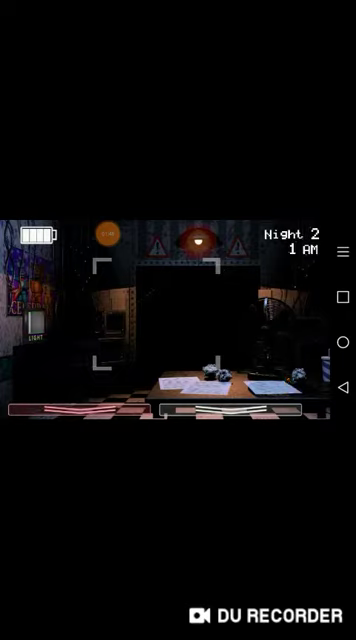
- Wind the CAM 11 Prize Corner music box until its dial is full
{"action": "left_click", "coordinate": [228, 409]}
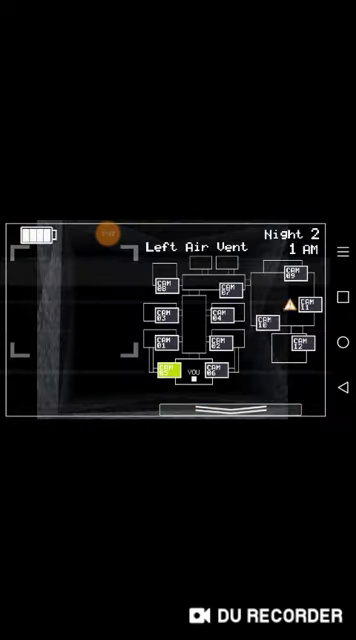
{"action": "left_click", "coordinate": [307, 304]}
{"action": "left_click", "coordinate": [97, 375]}
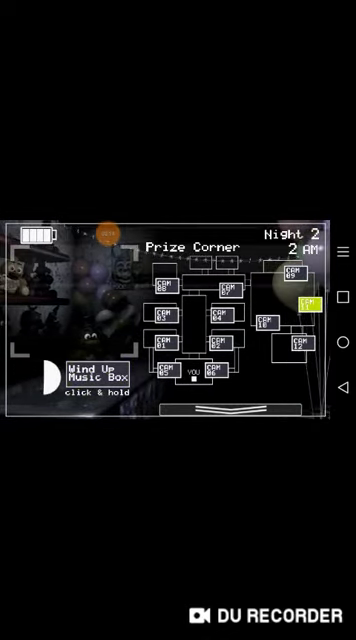
{"action": "left_click", "coordinate": [97, 374]}
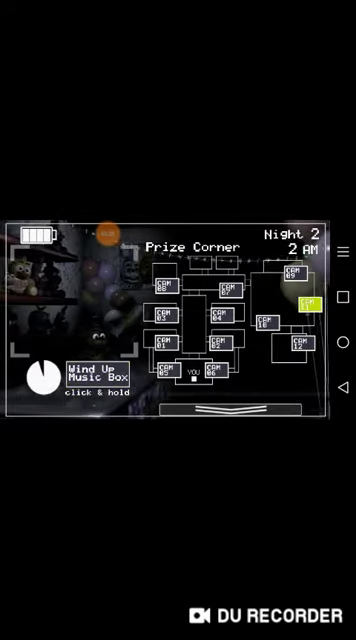
- Check the Kid's Cove, Right Air Vent and Left Air Vent cameras (CAM 12, 06, 05)
{"action": "left_click", "coordinate": [300, 343]}
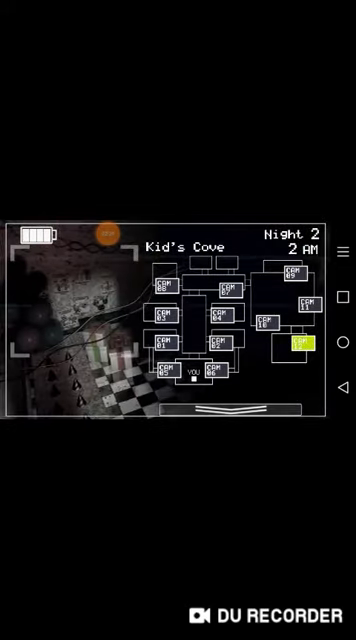
{"action": "left_click", "coordinate": [214, 371]}
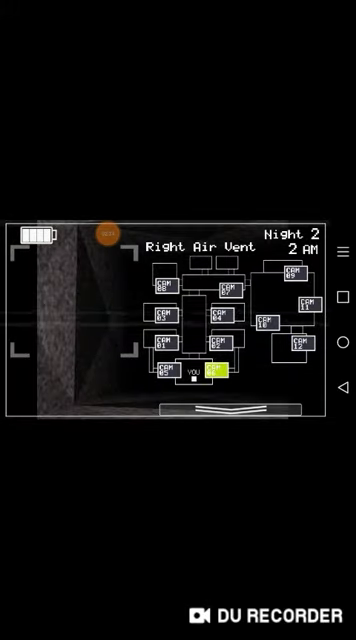
{"action": "left_click", "coordinate": [166, 371]}
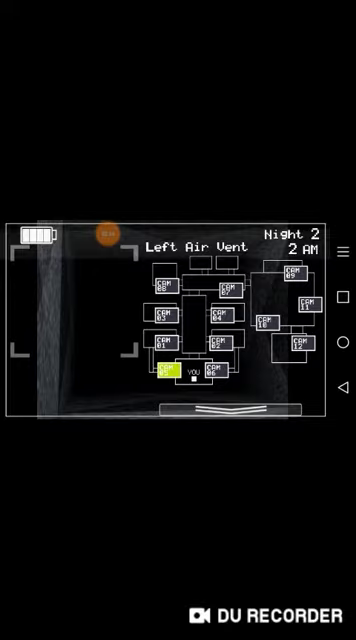